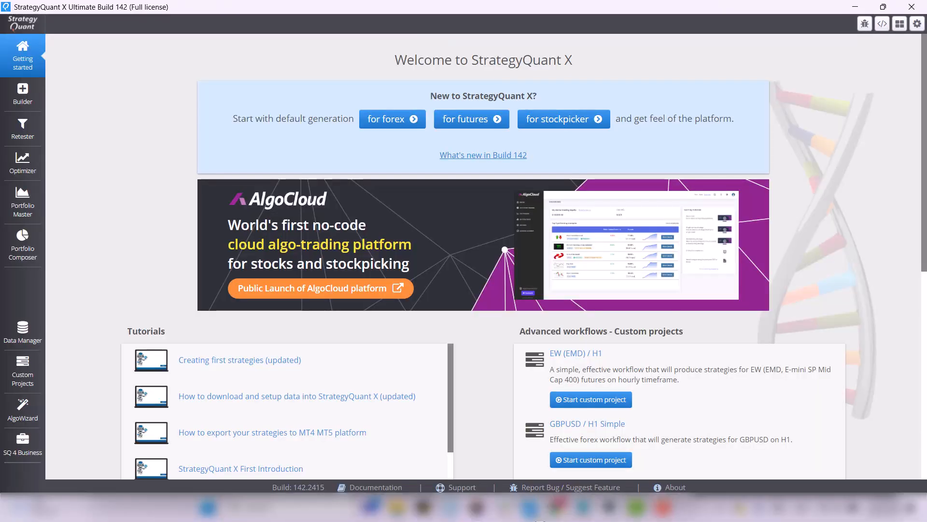
- Open the existing custom project stored in the template_RSI_CP folder in Downloads
left_click(21, 371)
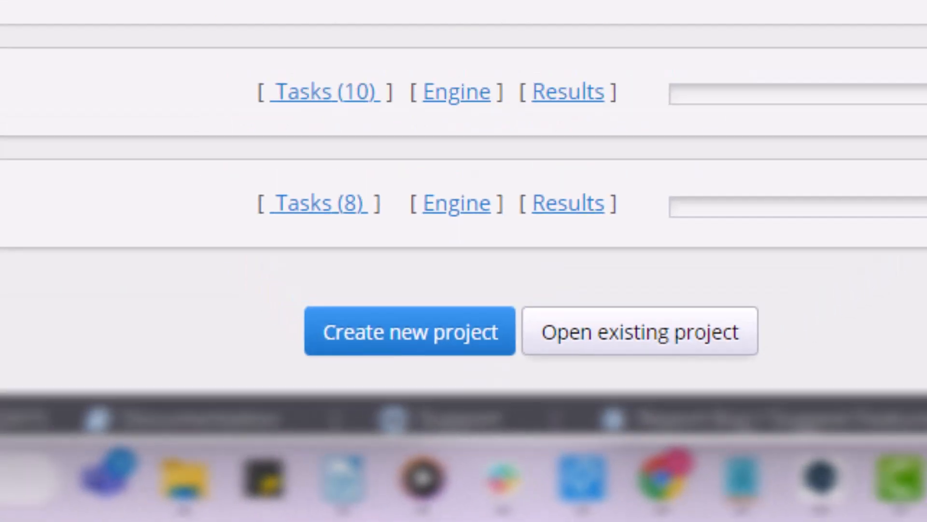
left_click(640, 331)
left_click(239, 133)
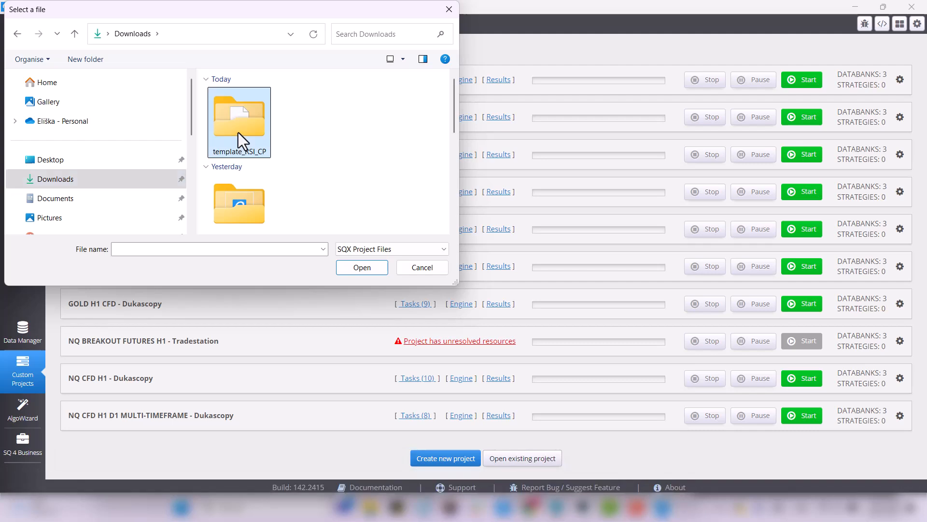
double_click(238, 132)
double_click(248, 111)
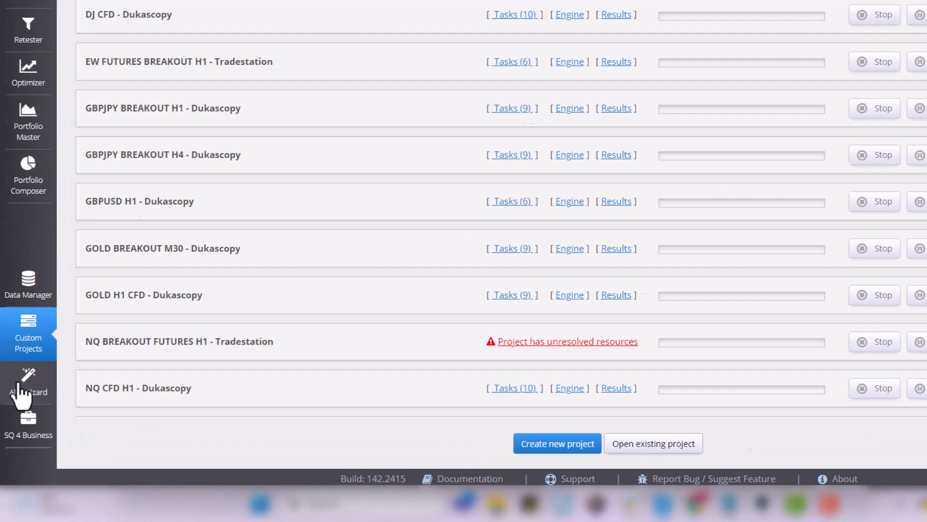
- Load the RSI Rider template strategy from file into the AlgoWizard editor
left_click(94, 58)
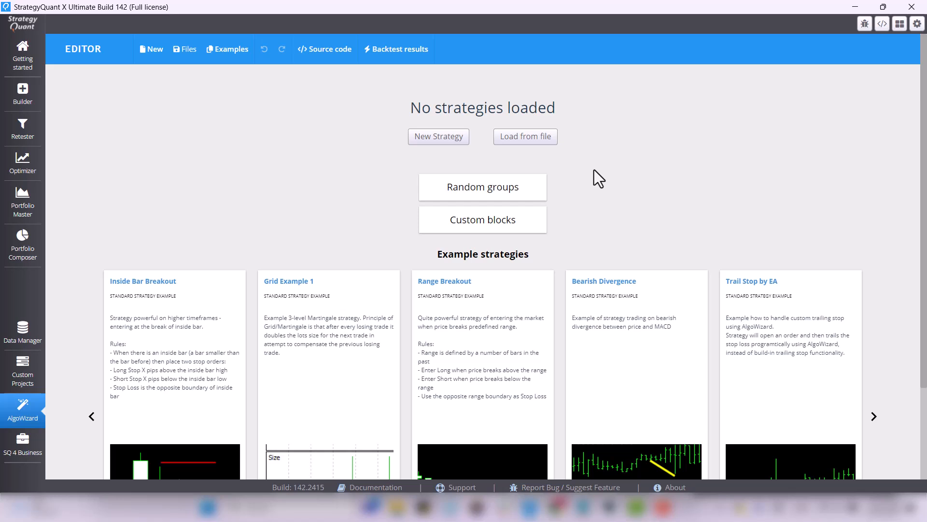
left_click(542, 139)
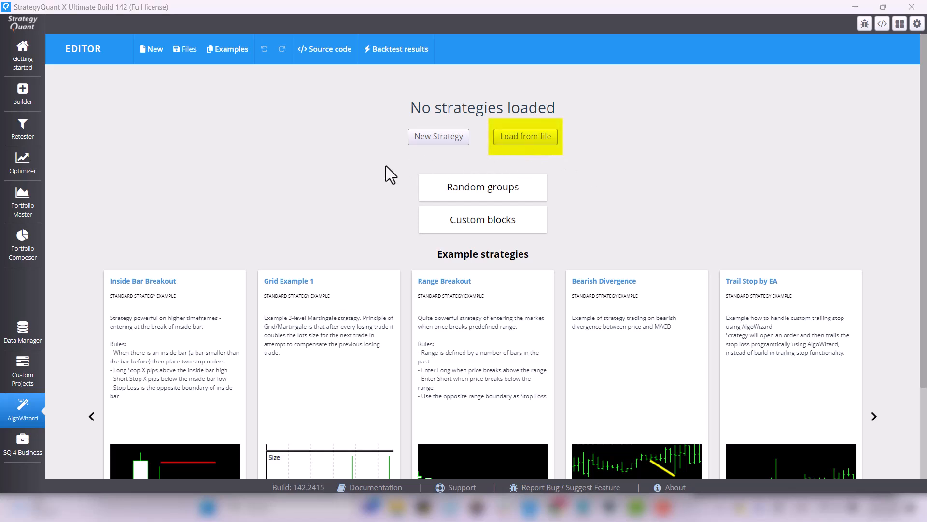
left_click(287, 114)
left_click(374, 267)
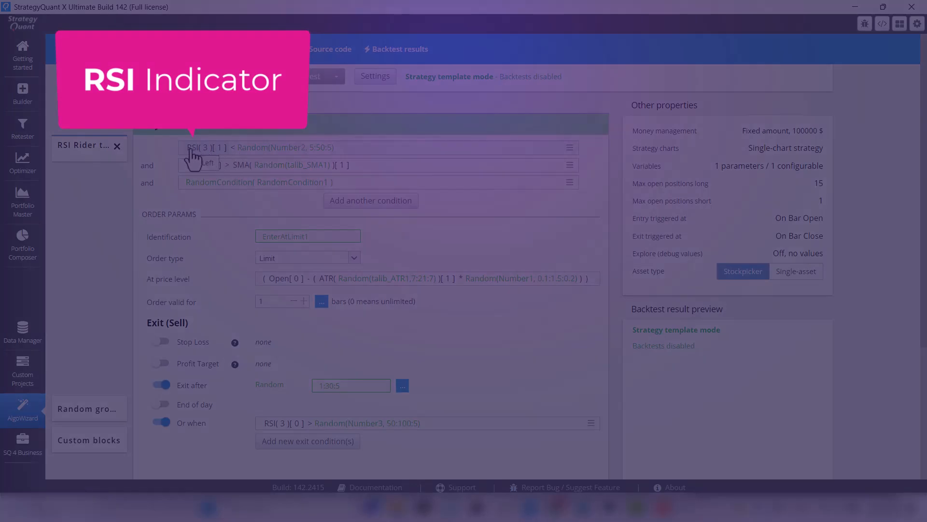
- Examine the RSI block parameters in the long entry conditions and the template's position score settings
left_click(192, 150)
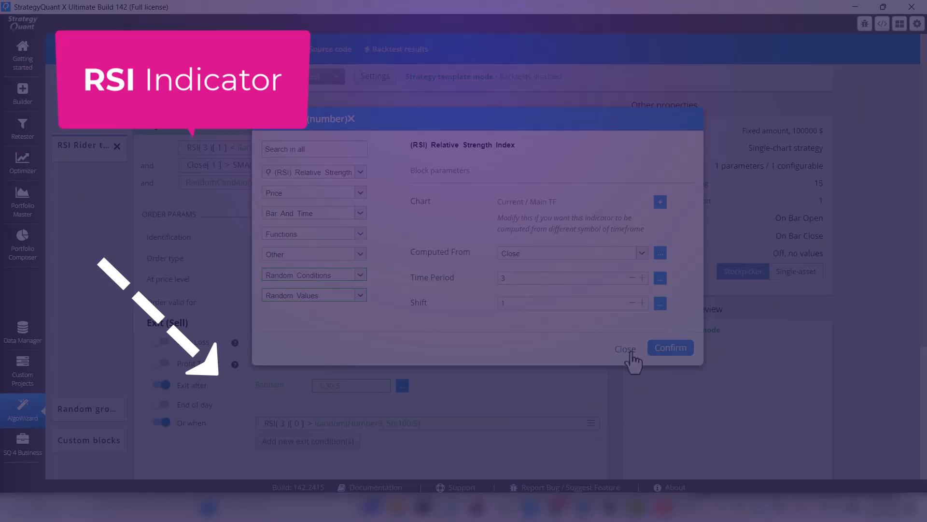
left_click(625, 349)
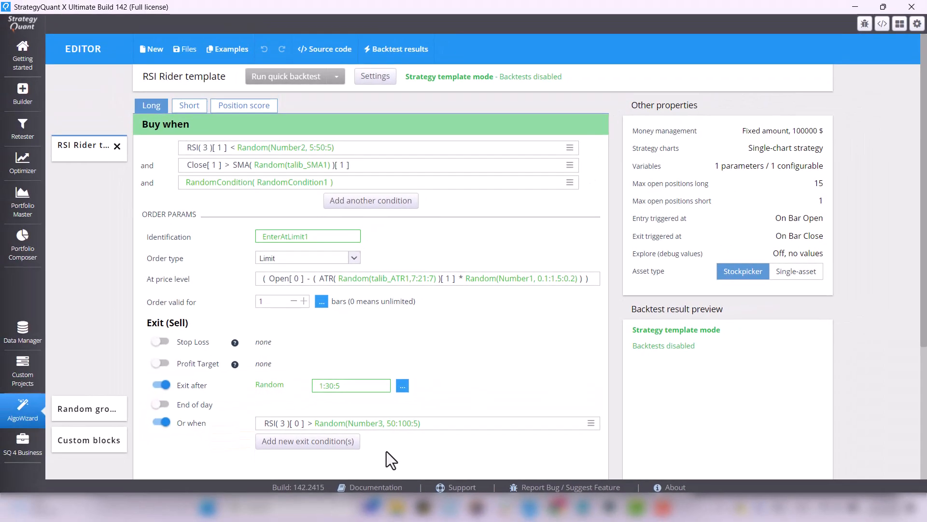
scroll(431, 478, "down", 1)
scroll(387, 450, "up", 1)
left_click(246, 108)
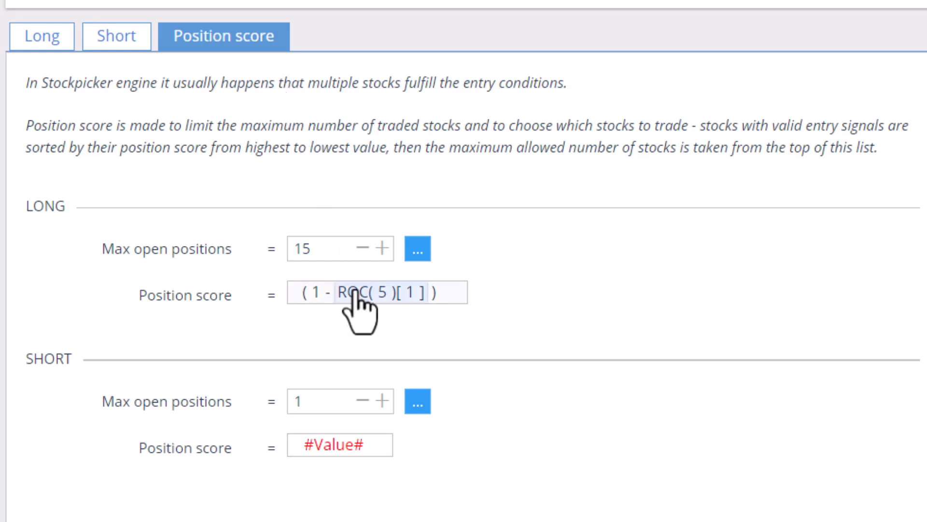
left_click(344, 241)
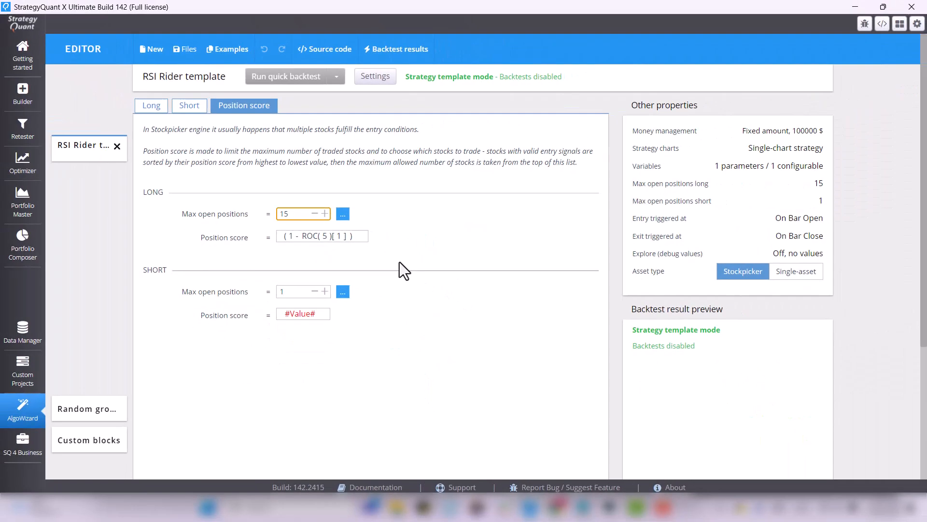
left_click(528, 343)
- Open the AC - RSI Rider(2) project from the custom projects list
left_click(38, 382)
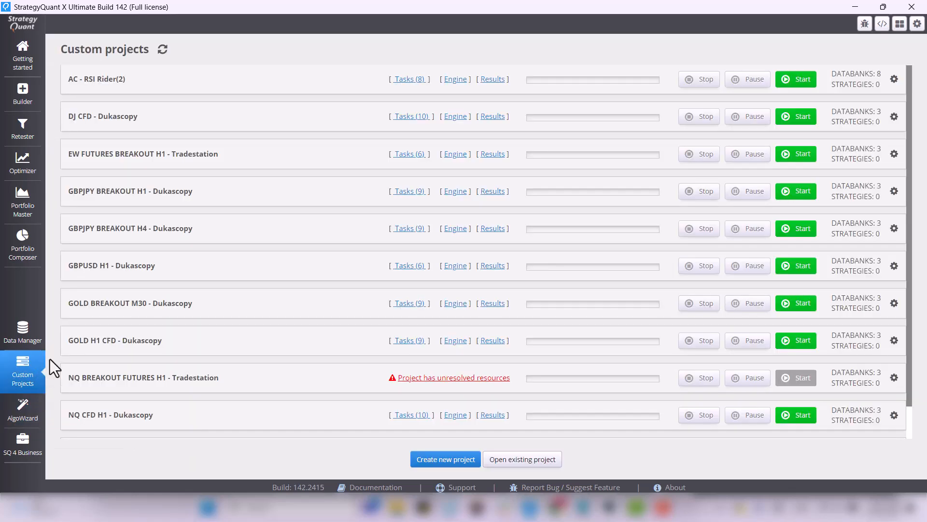
left_click(261, 92)
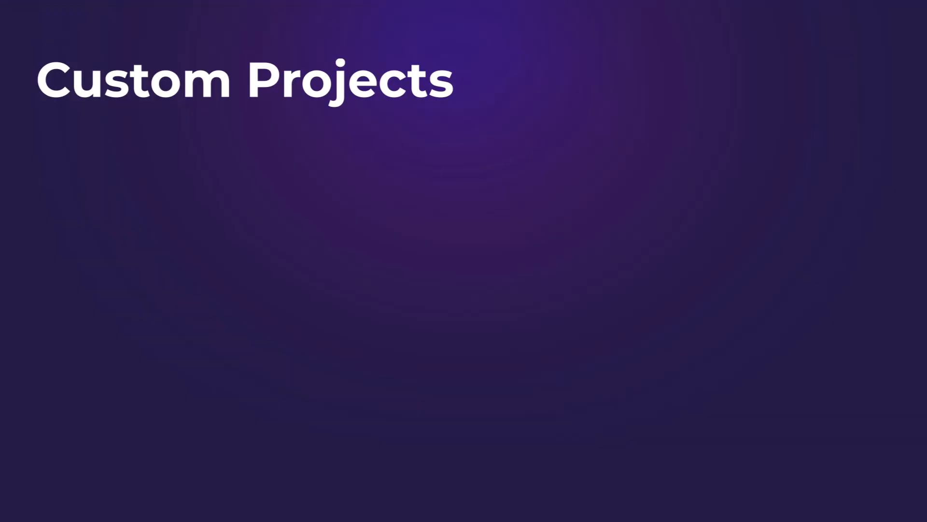
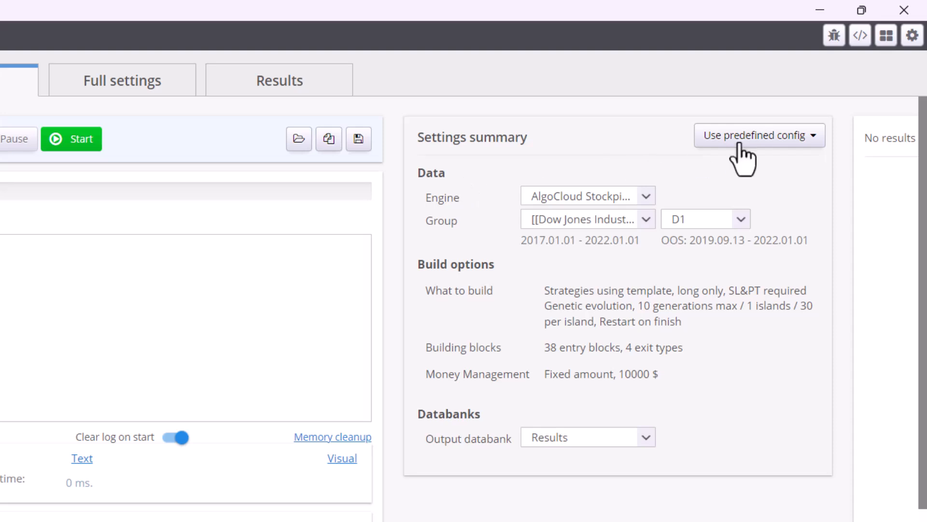
- Try a fixed maximum memory of 50 GB in the program's memory configuration and leave without saving
left_click(912, 37)
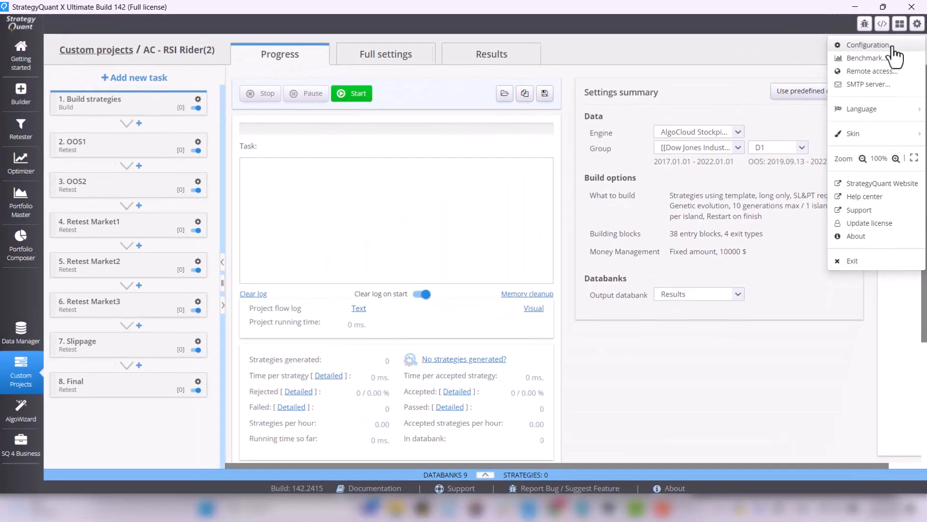
left_click(821, 84)
left_click(407, 151)
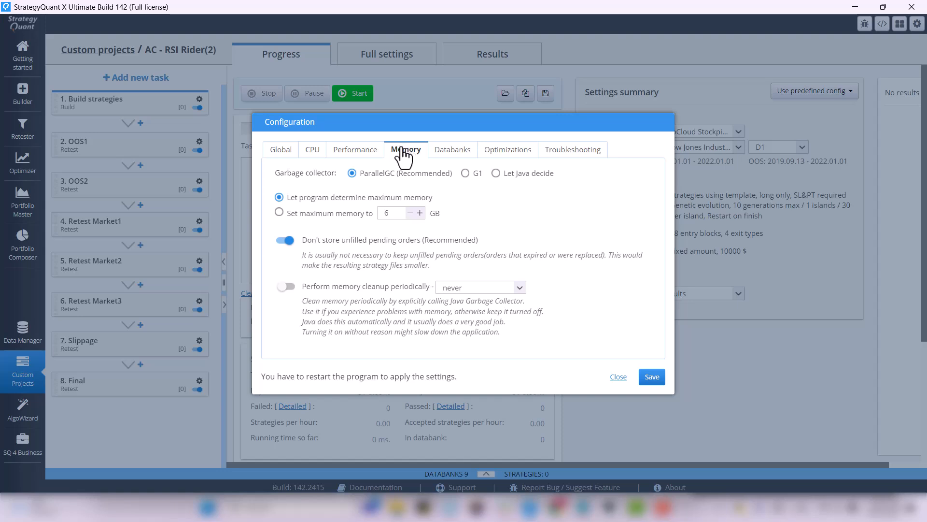
left_click(279, 213)
double_click(390, 214)
type("4")
left_click_drag(391, 214, 380, 213)
type("50")
left_click(618, 376)
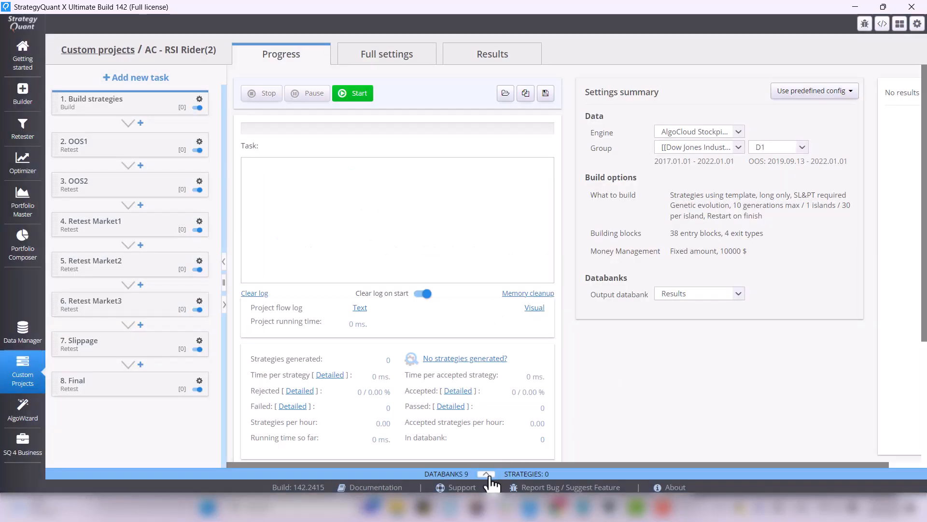
- Expand the project's databanks pane and reduce its height so all eight tasks stay in view
left_click(487, 473)
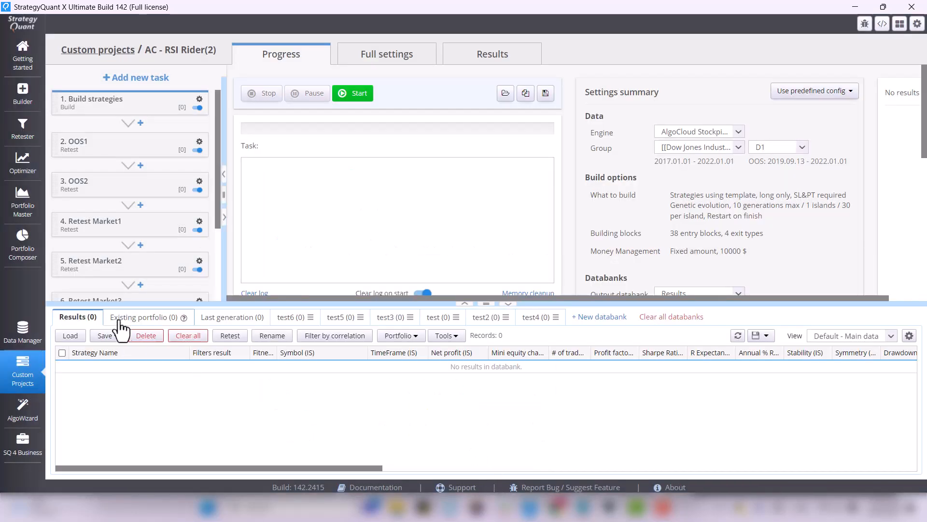
left_click_drag(485, 303, 481, 400)
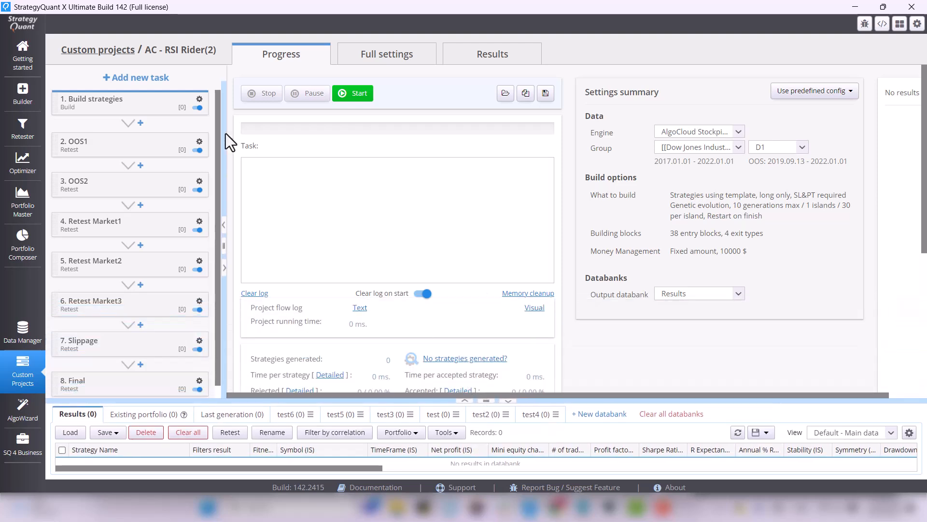
- Check the maximum number of strategies to store in the ranking settings of the Build strategies task
left_click(126, 107)
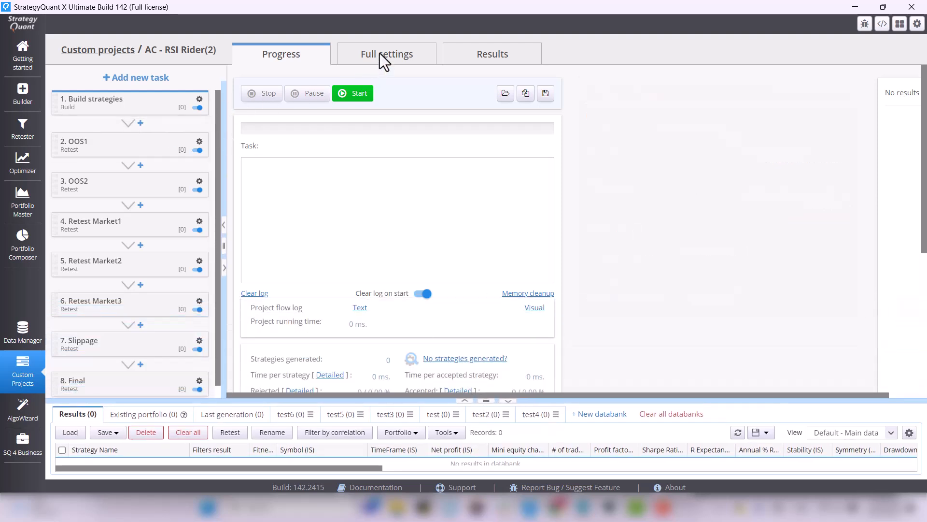
left_click(382, 55)
left_click(623, 99)
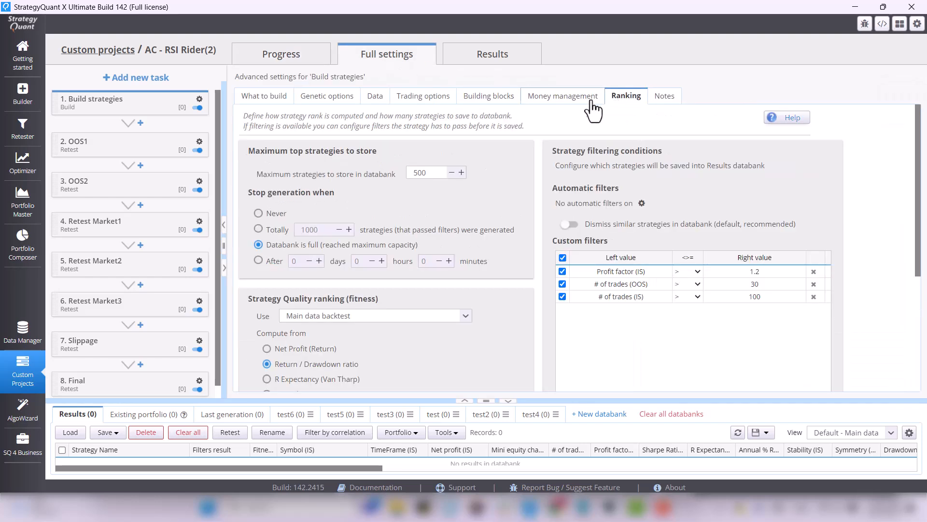
double_click(429, 172)
- Review the Build strategies task's strategy type, template source, additional build config and genetic options
left_click(264, 102)
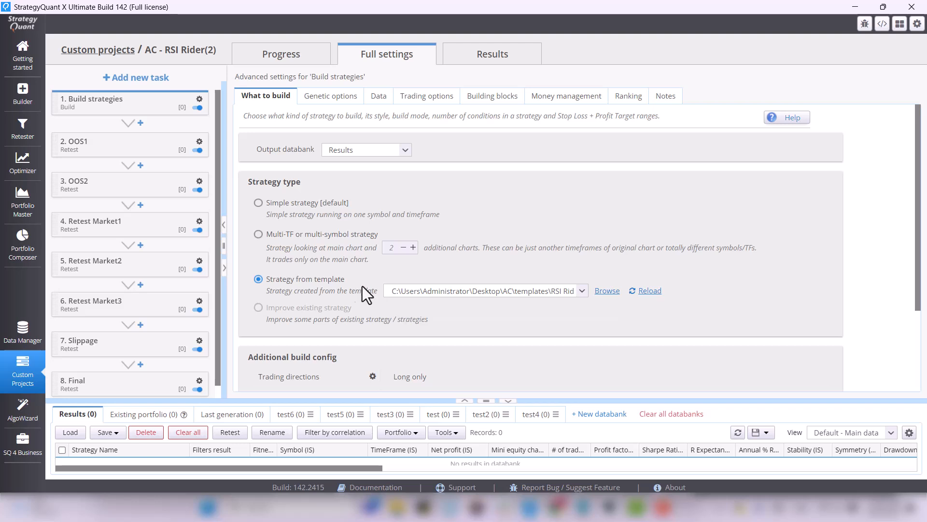
left_click(131, 107)
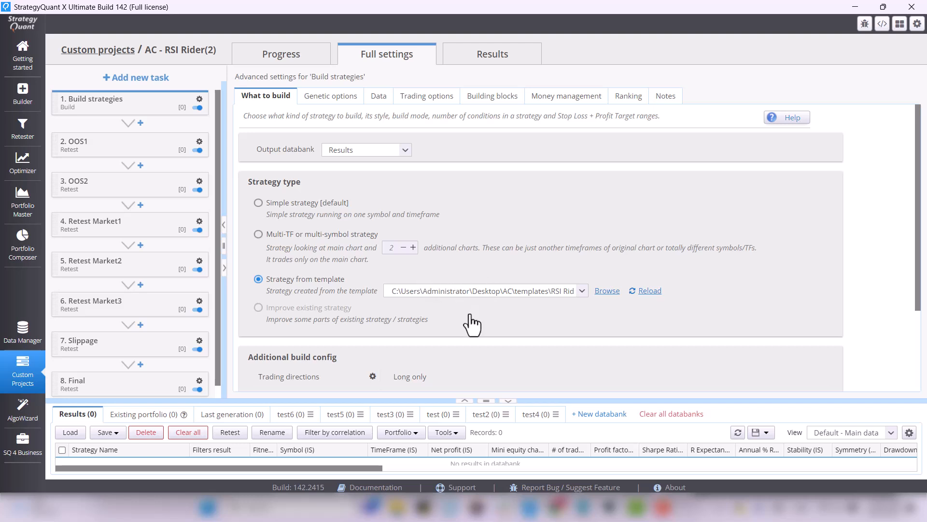
scroll(471, 324, "down", 3)
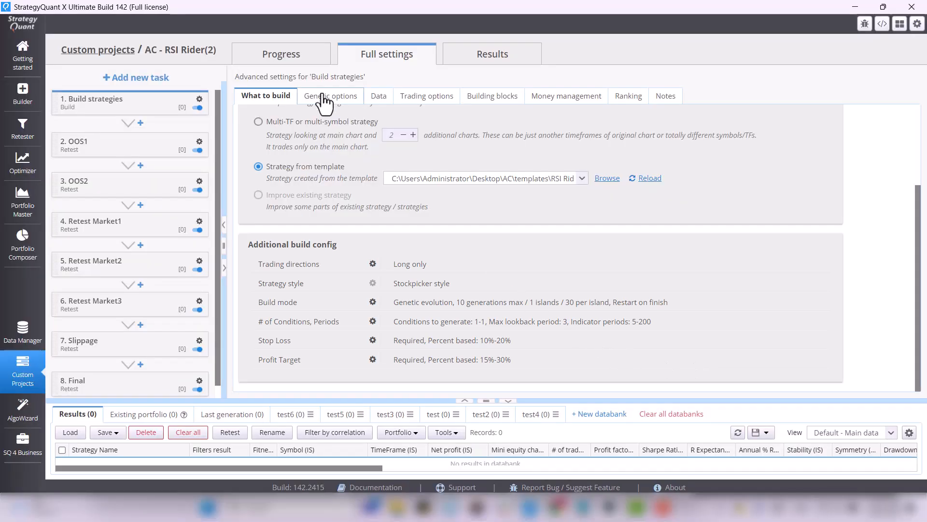
left_click(324, 97)
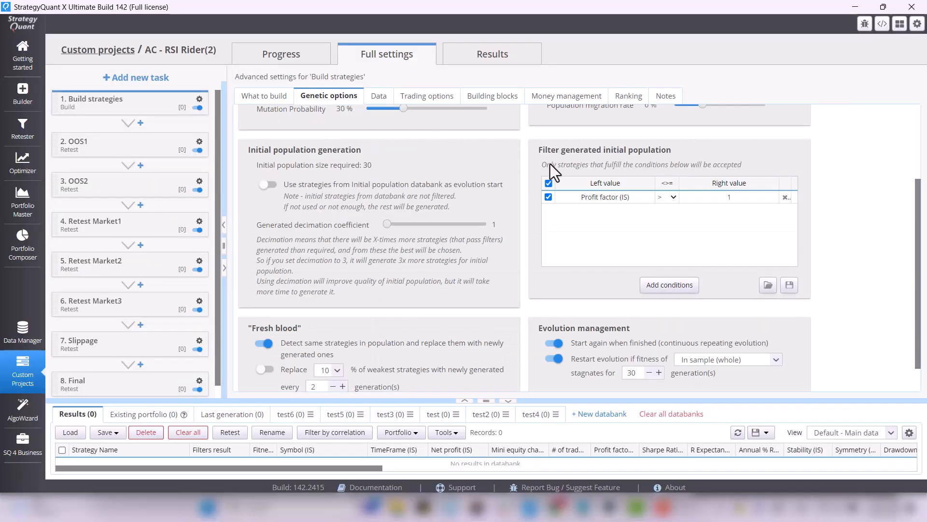
scroll(527, 139, "up", 3)
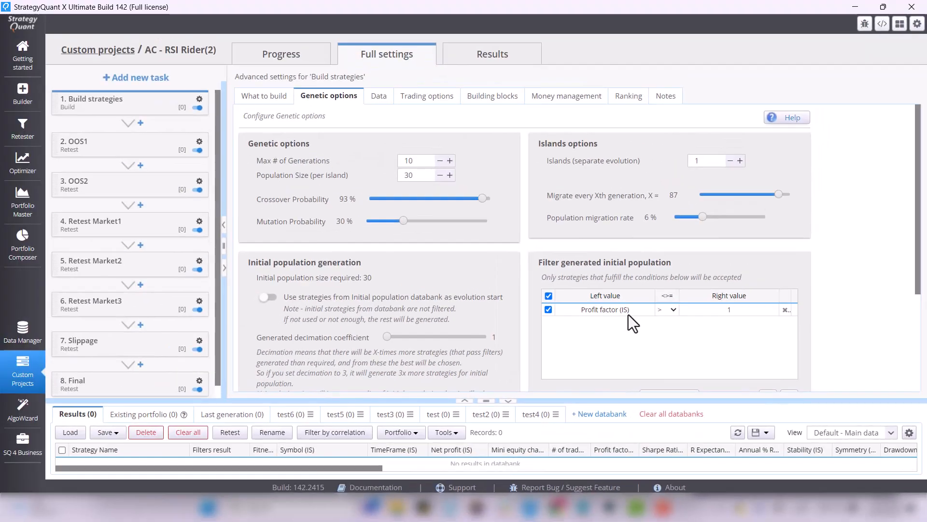
- Review the Build strategies task's backtest data, data range parts and Stockpicker trading options, including the entry type choices
left_click(379, 99)
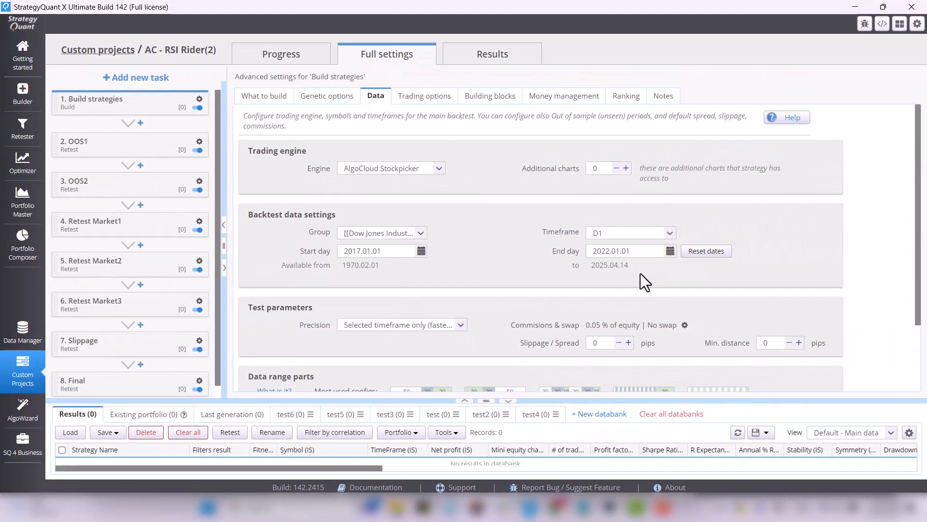
scroll(642, 274, "down", 2)
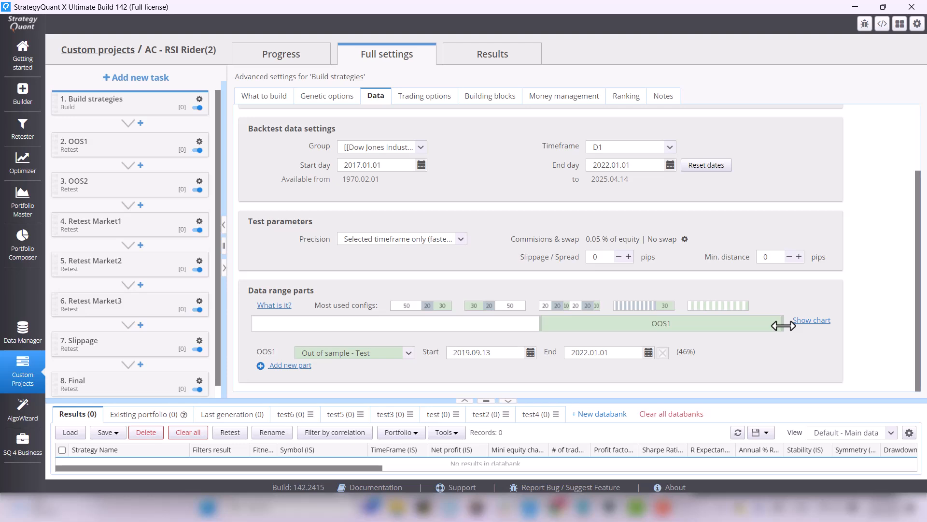
left_click(422, 102)
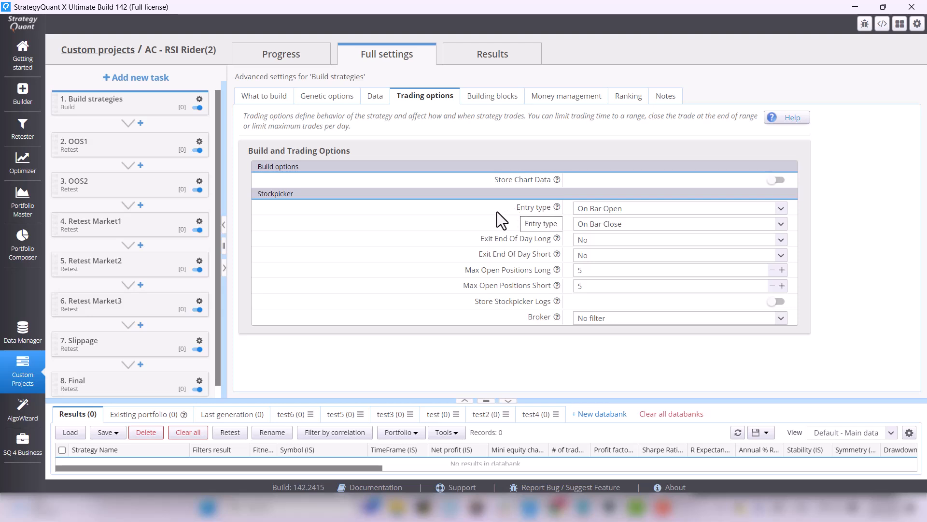
left_click(693, 207)
left_click(691, 210)
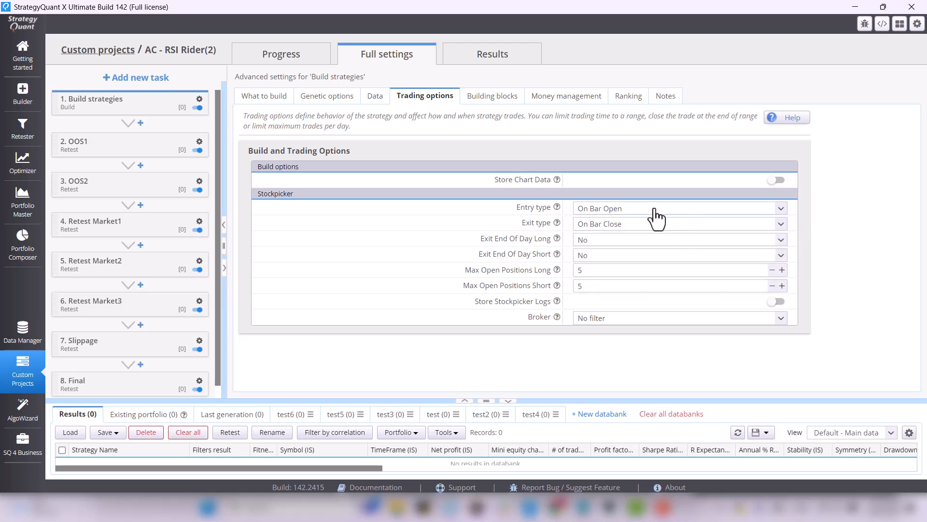
- Inspect the predefined signal conditions among the building blocks and the initial capital in the money management settings
left_click(508, 99)
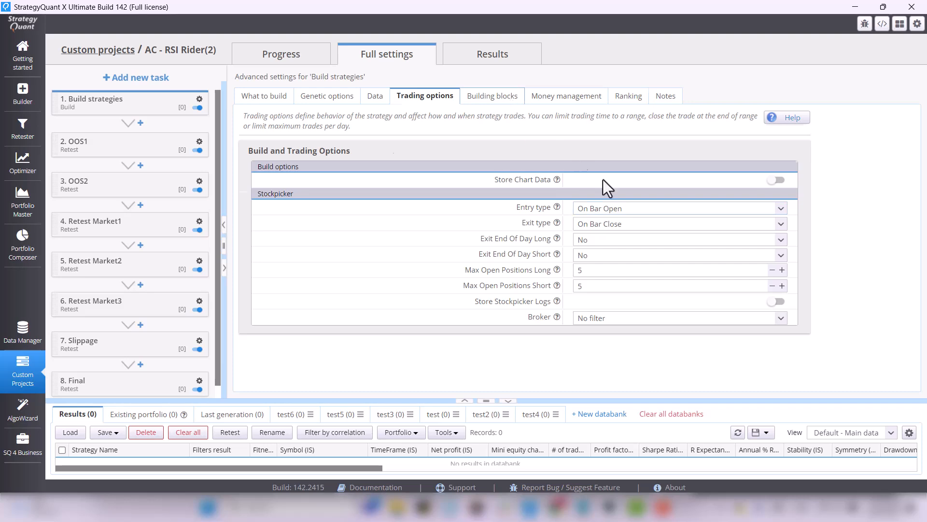
left_click(250, 156)
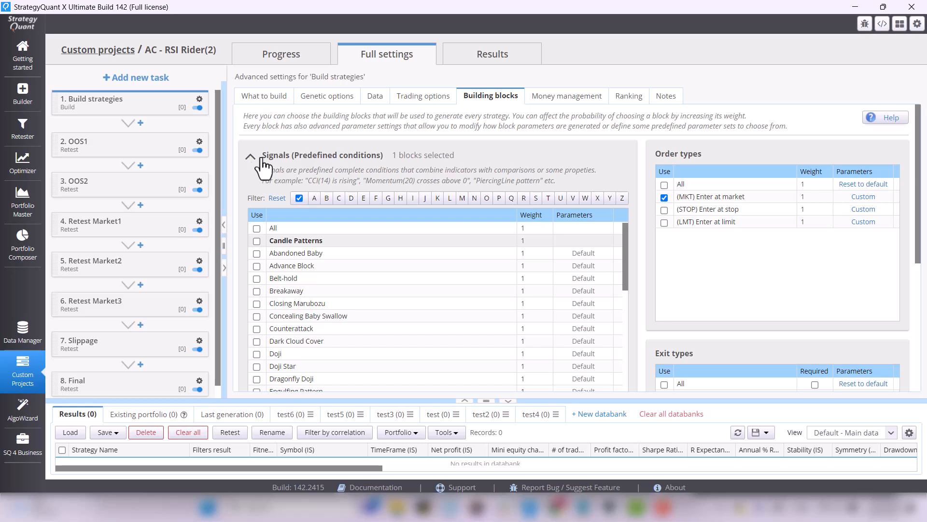
left_click(543, 112)
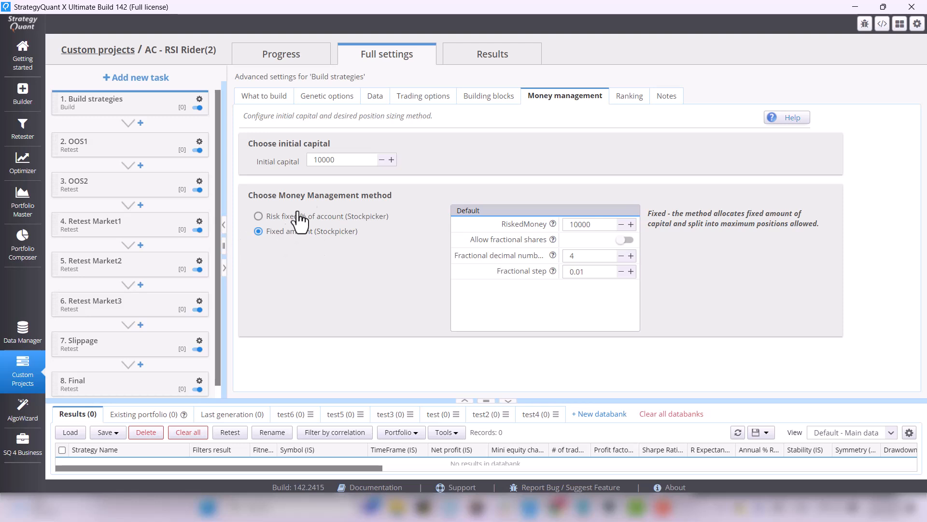
left_click(340, 160)
left_click_drag(340, 160, 307, 159)
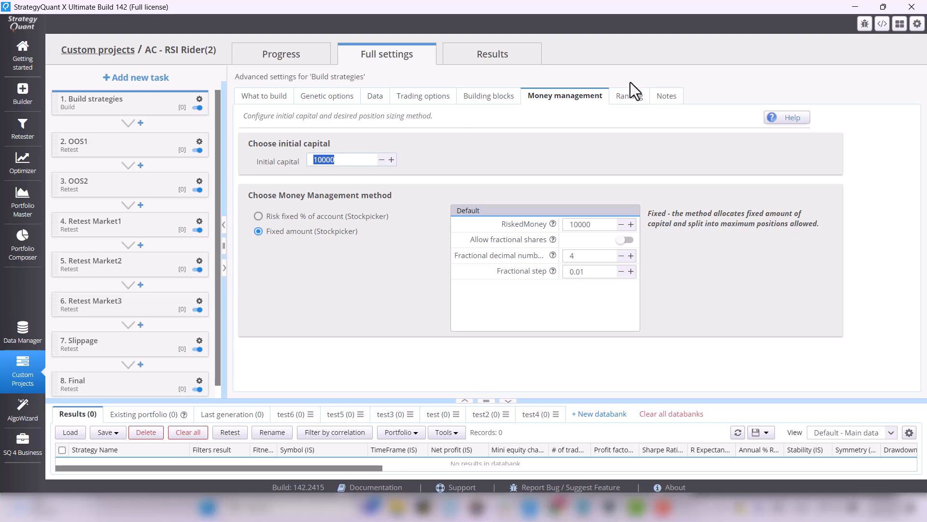
- Review the custom ranking filters for profit factor and number of trades
left_click(625, 98)
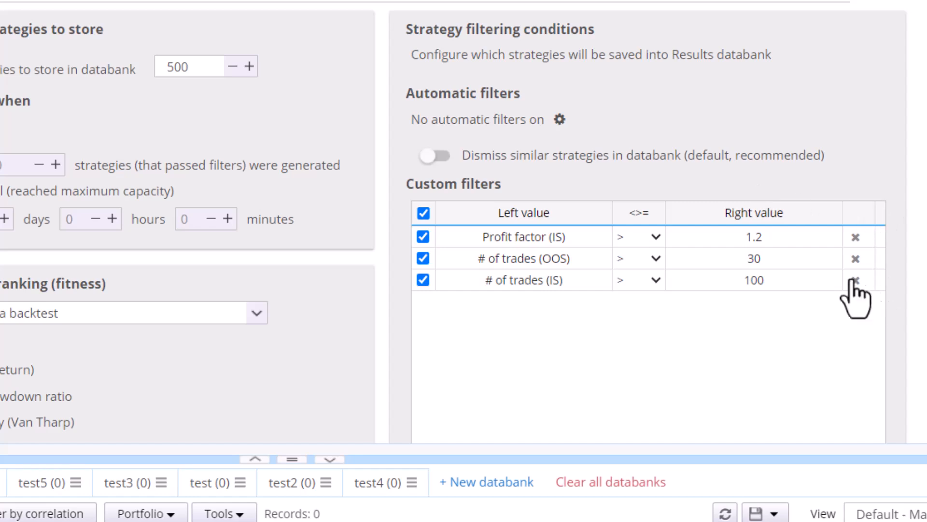
left_click(754, 239)
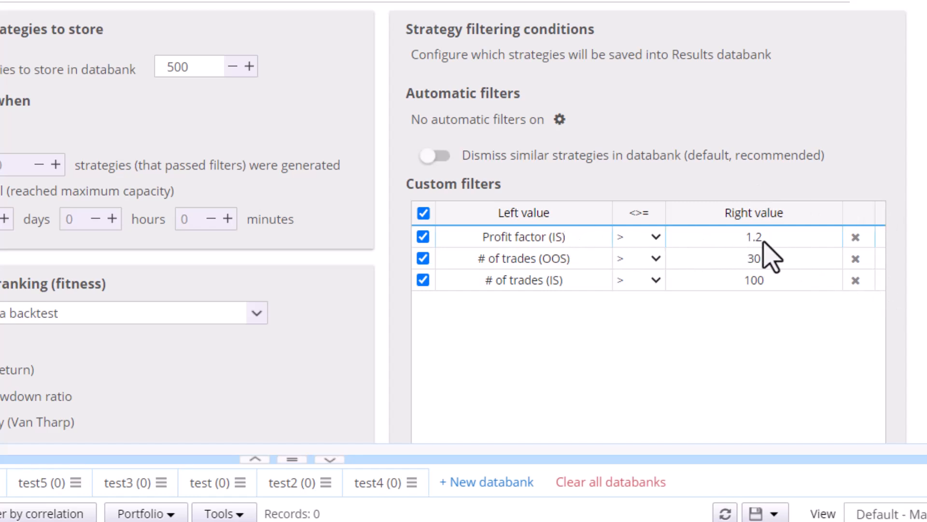
- Review the backtest date ranges and custom ranking filters of the OOS1 and OOS2 retest tasks
left_click(470, 262)
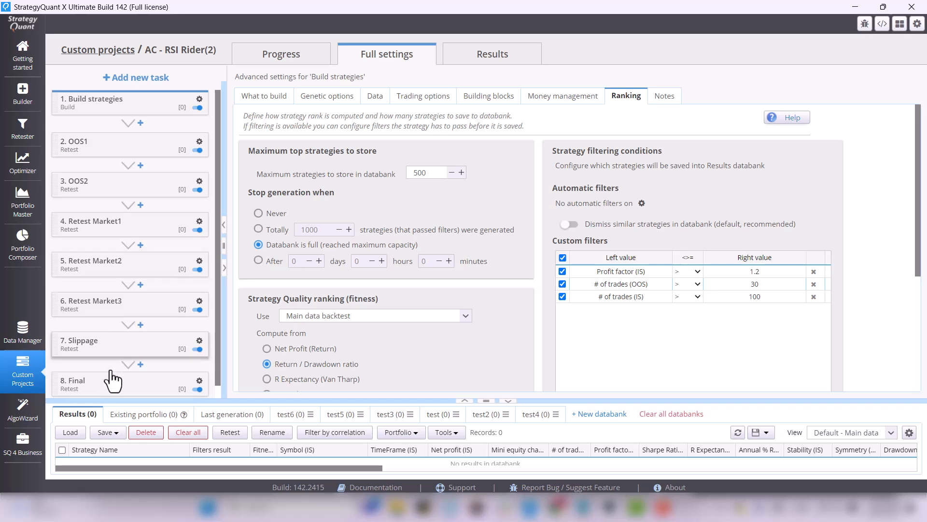
left_click(102, 150)
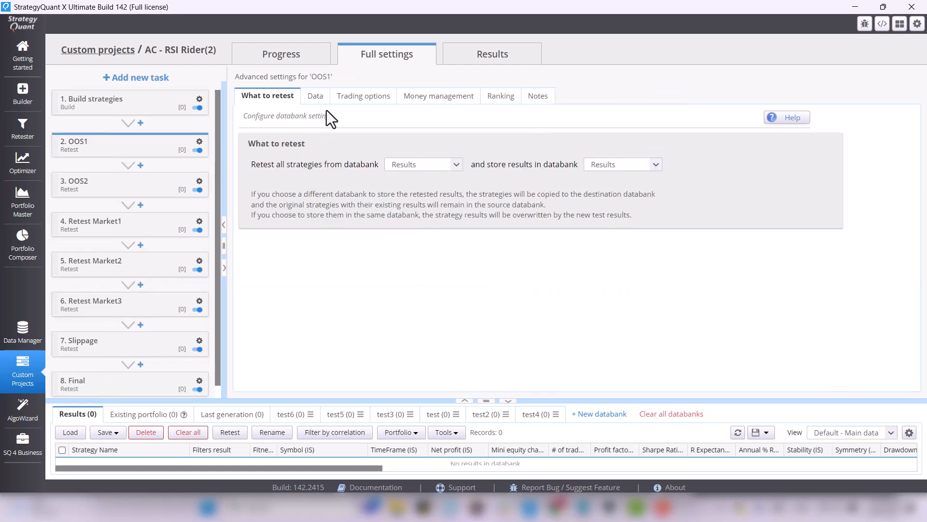
left_click(314, 96)
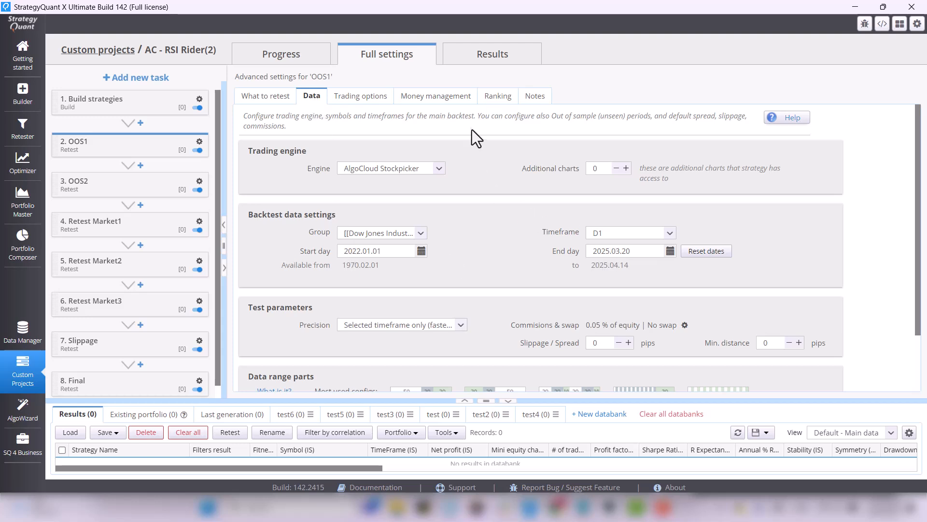
left_click(492, 98)
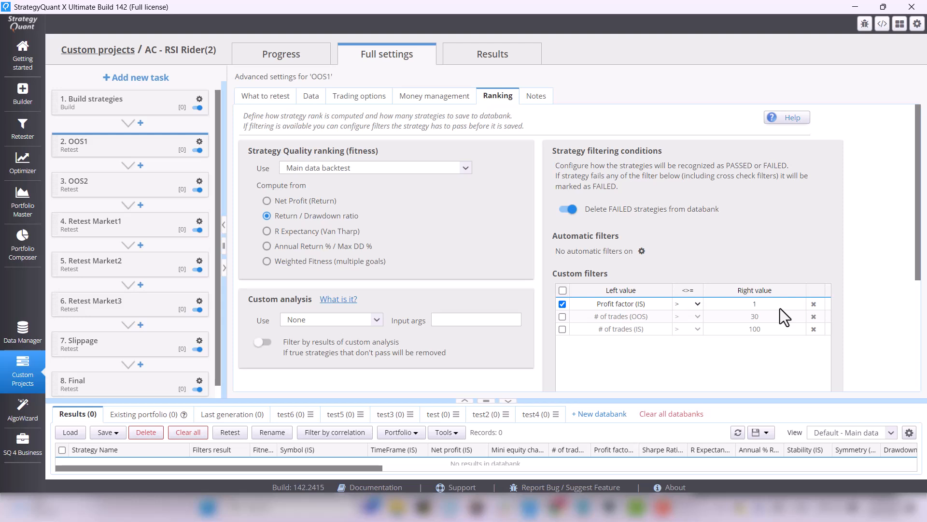
left_click(120, 193)
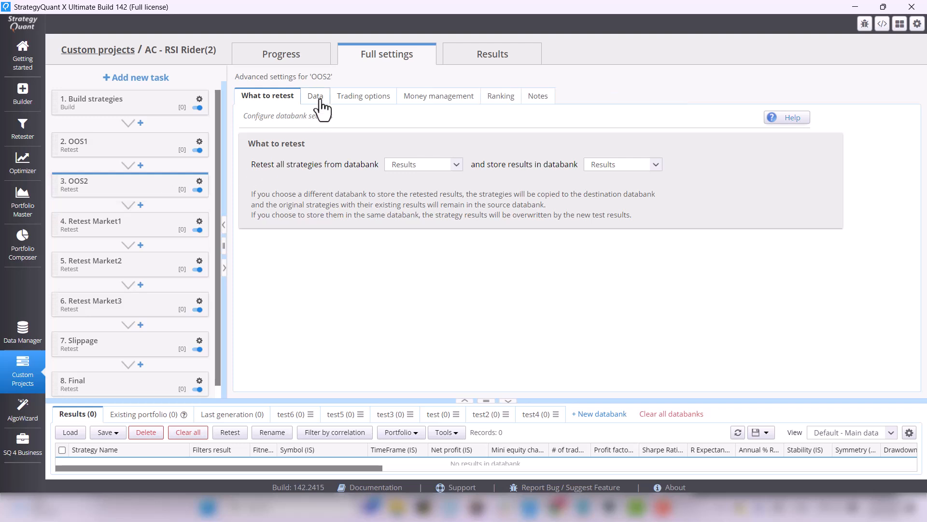
left_click(315, 96)
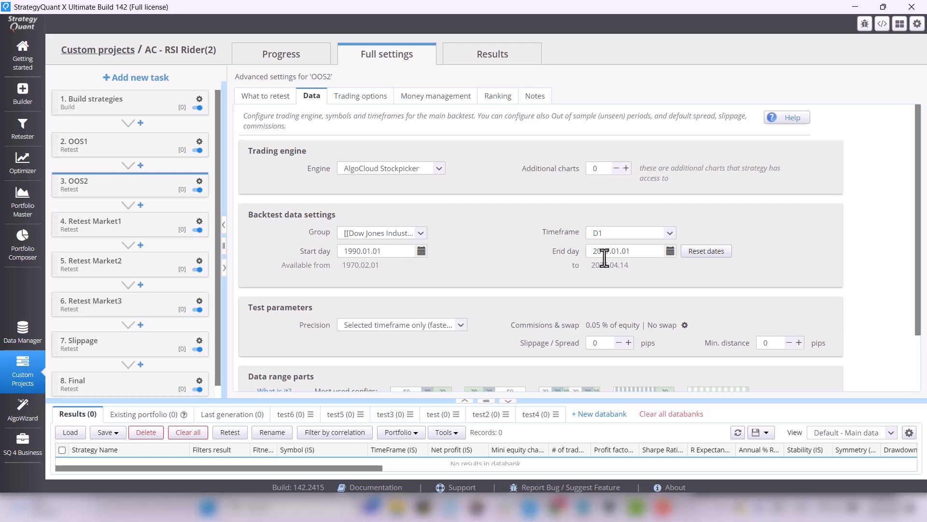
left_click(497, 96)
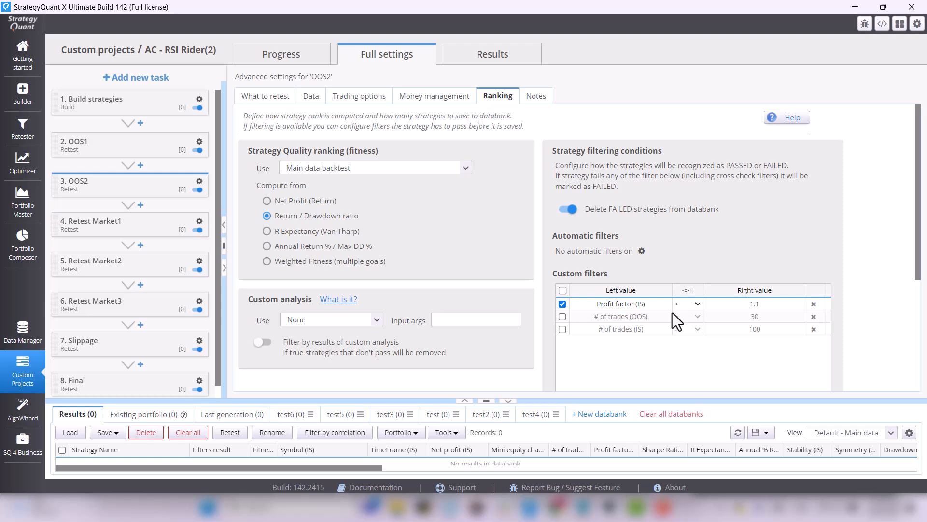
- Review the backtest stock group and profit factor filter of the Retest Market1, Retest Market2 and Retest Market3 tasks
left_click(120, 229)
left_click(320, 97)
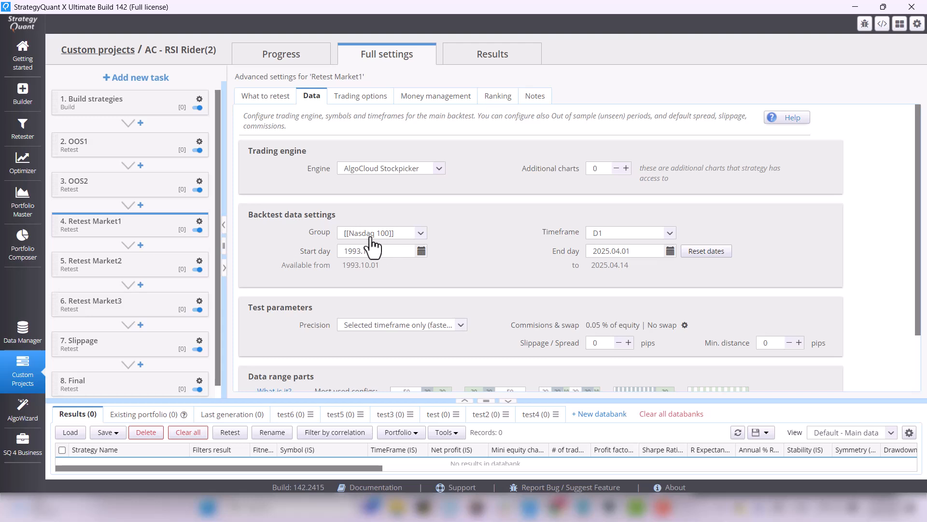
left_click(498, 97)
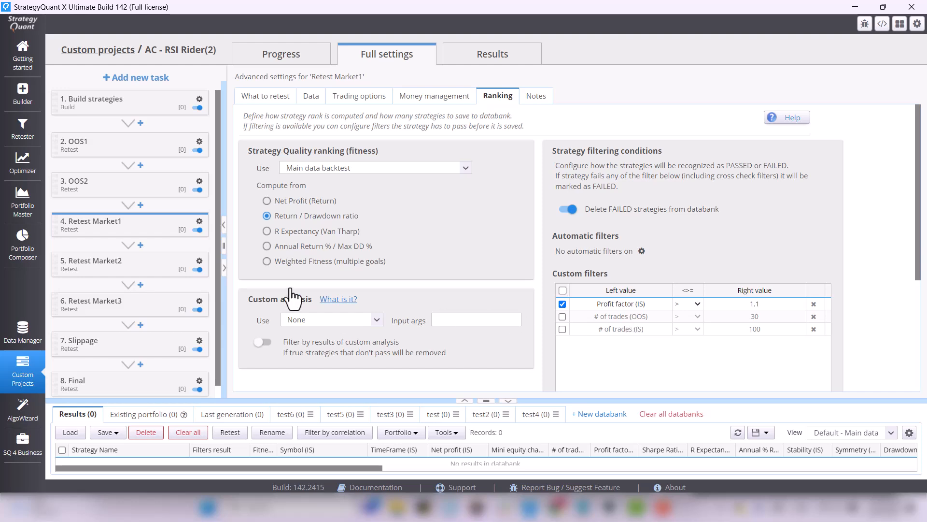
left_click(121, 273)
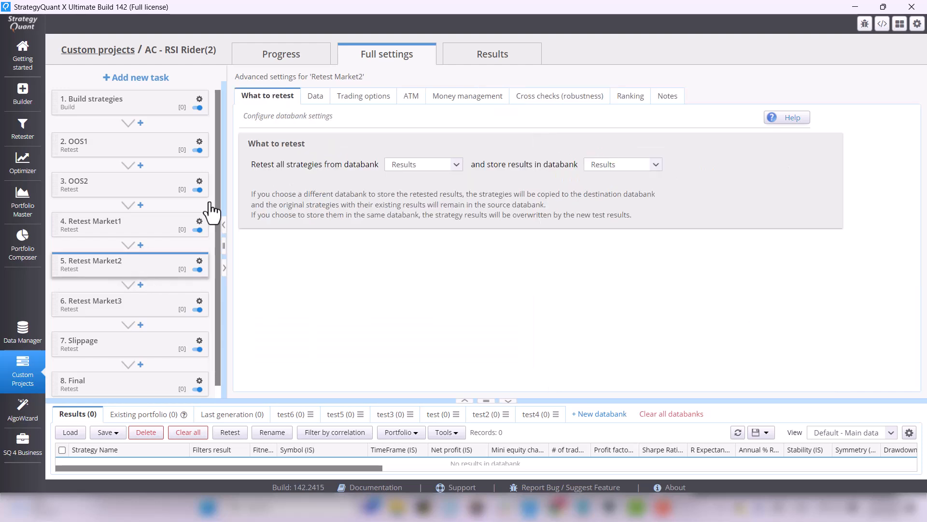
left_click(326, 99)
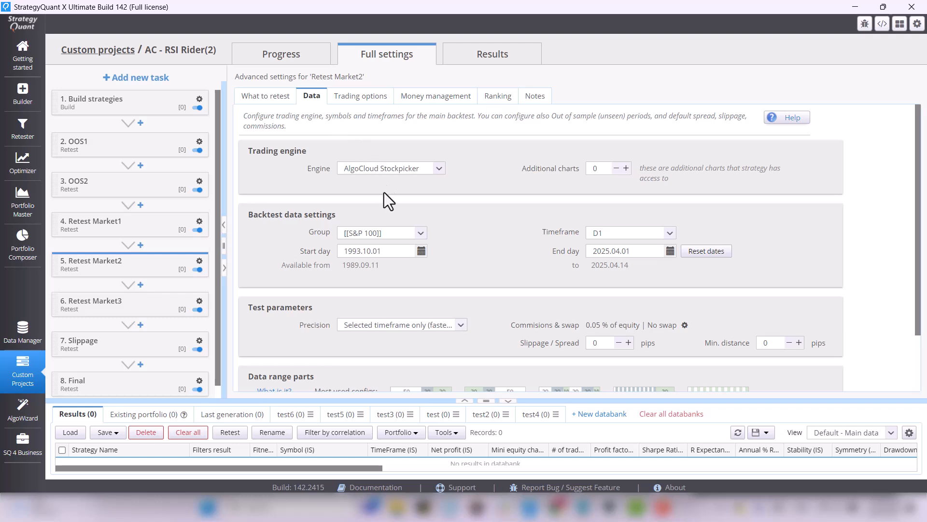
left_click(495, 98)
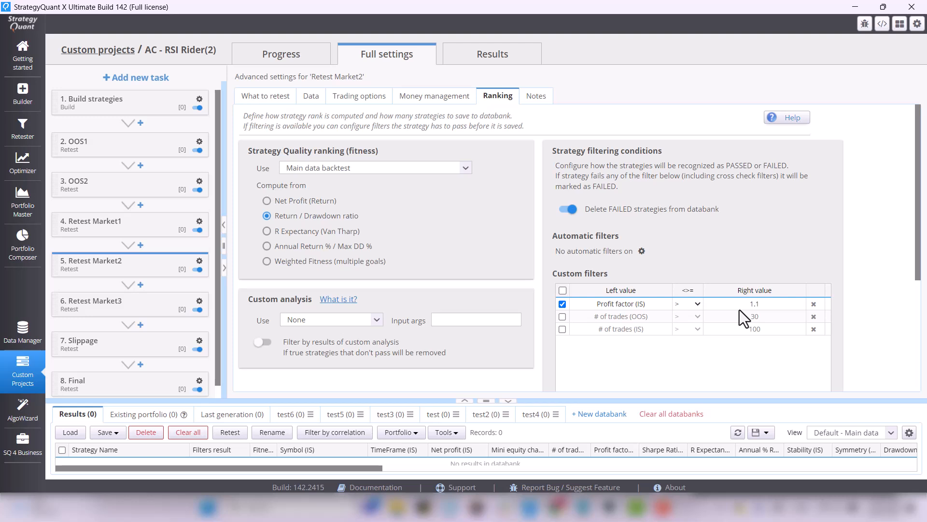
left_click(150, 307)
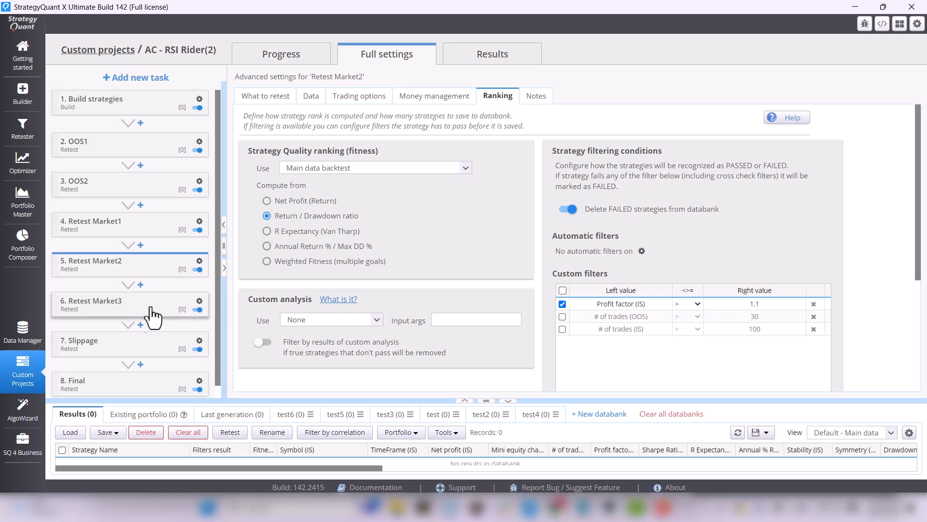
left_click(316, 97)
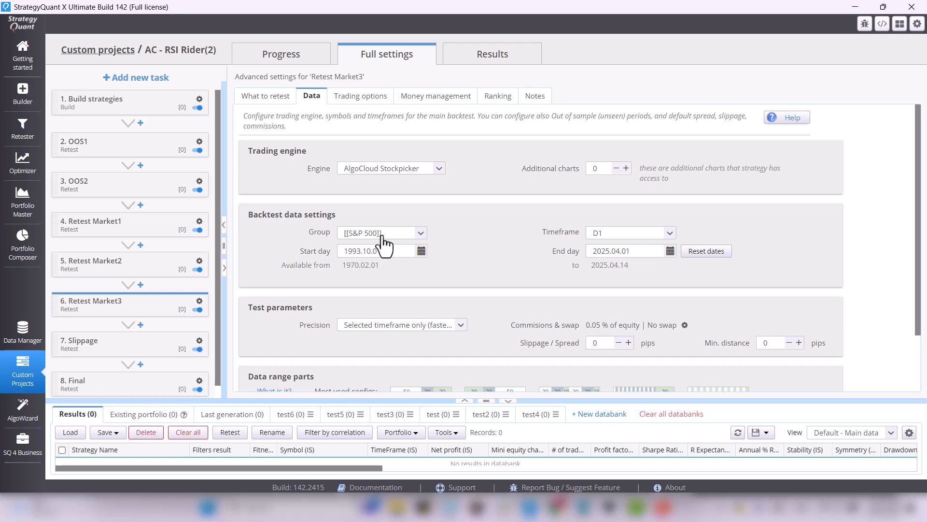
left_click(498, 99)
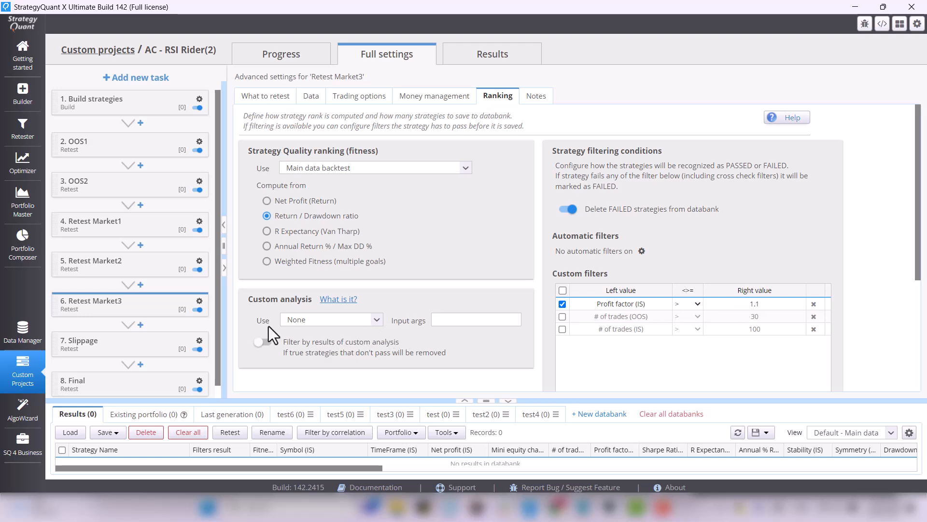
- Examine the Slippage task's backtest data, its commission and slippage test parameters, and its custom ranking filters
left_click(161, 351)
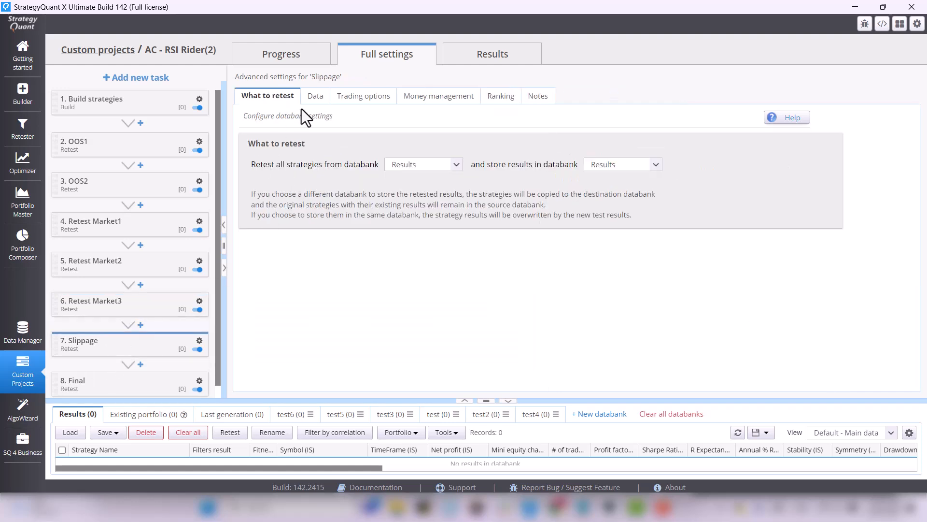
left_click(313, 99)
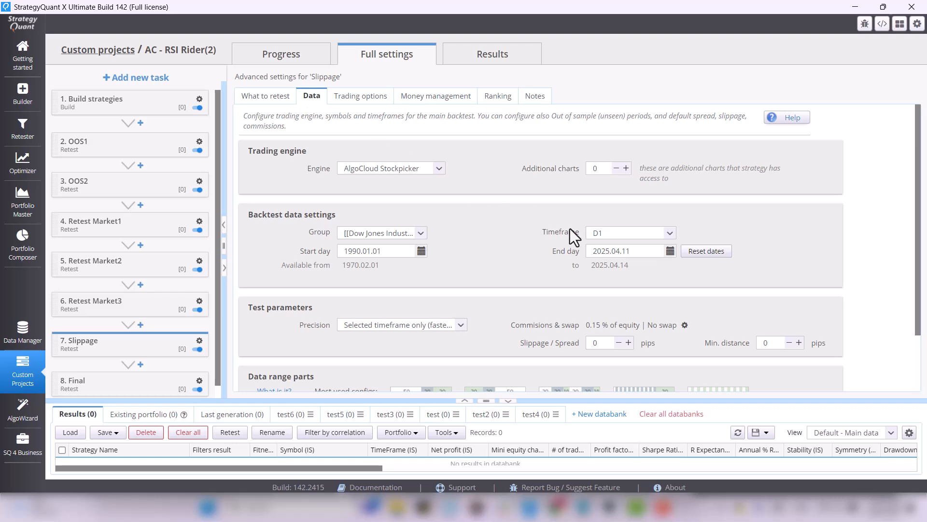
scroll(794, 287, "down", 2)
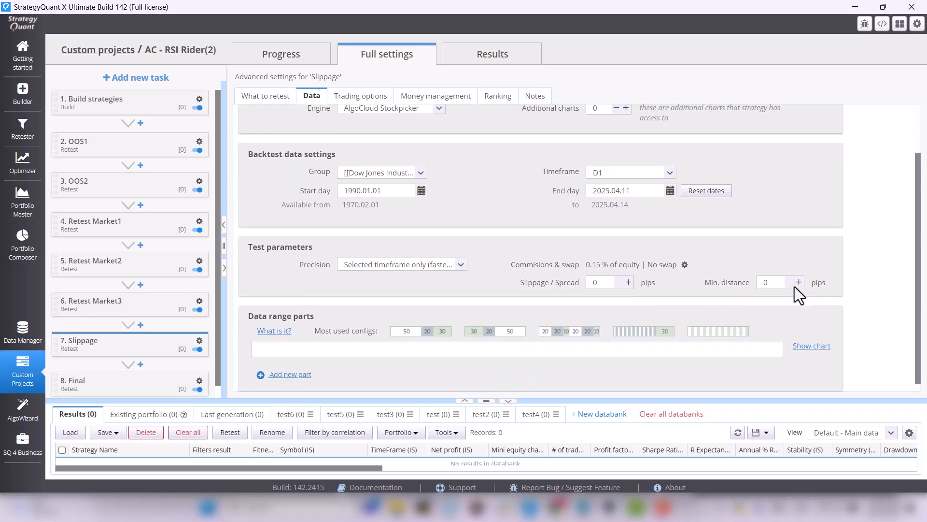
scroll(793, 289, "up", 2)
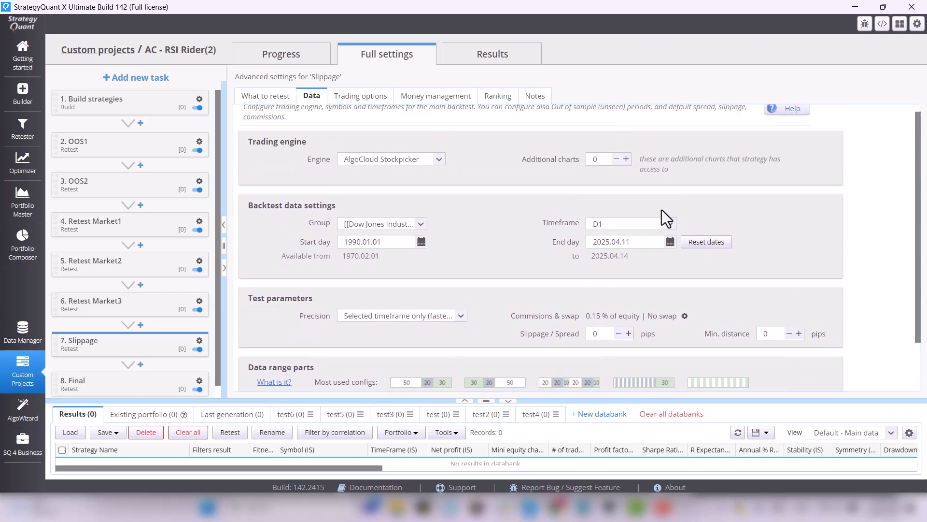
left_click(491, 98)
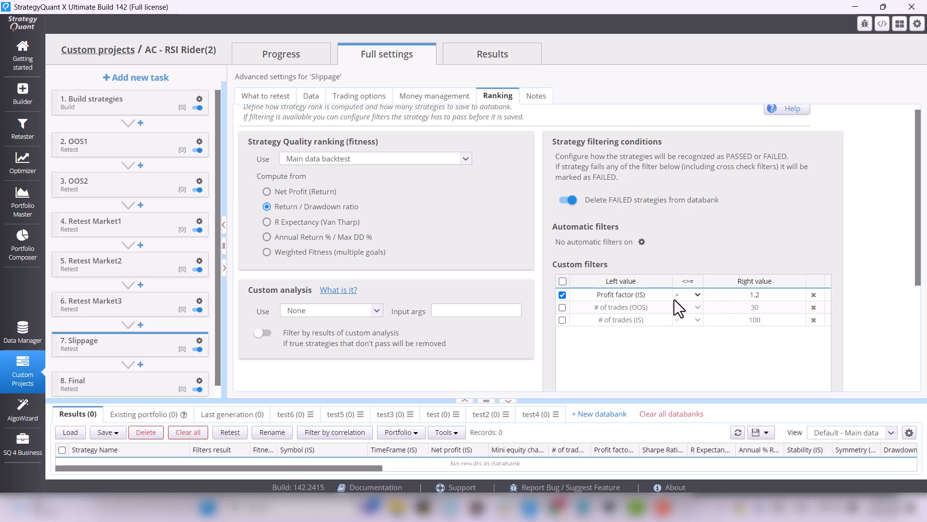
- Check the Final task's backtest data settings and bring up the project's progress overview
left_click(130, 387)
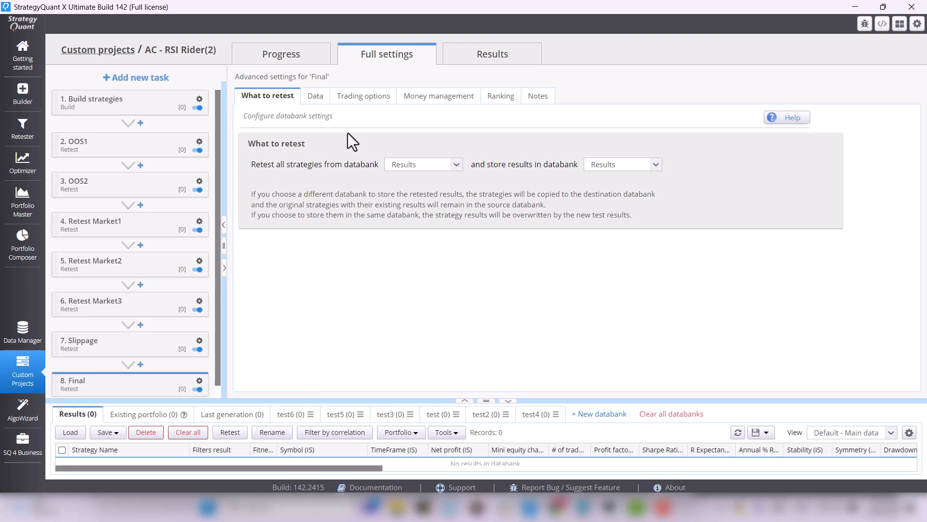
left_click(316, 99)
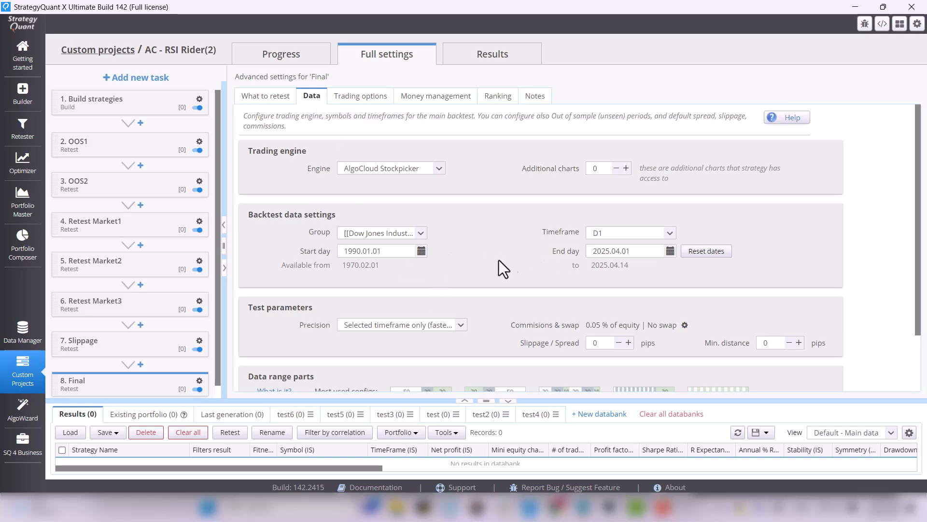
left_click(321, 63)
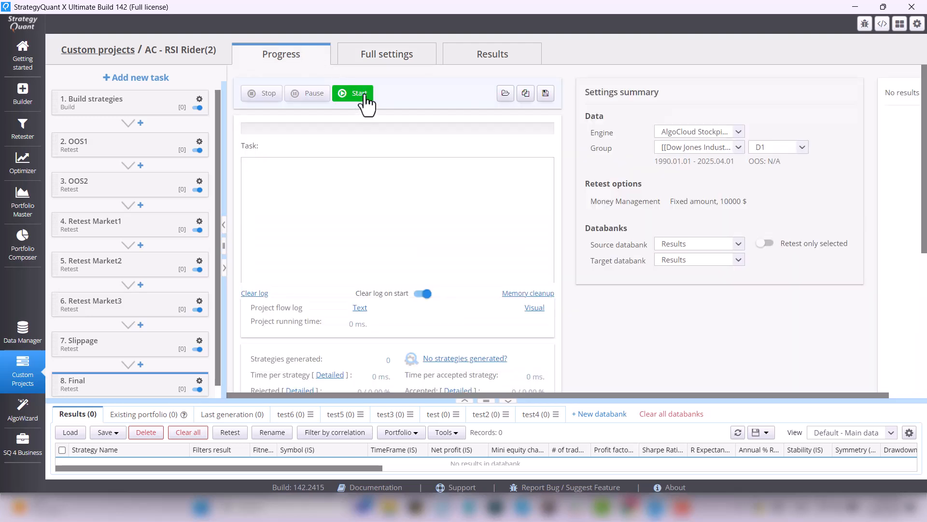